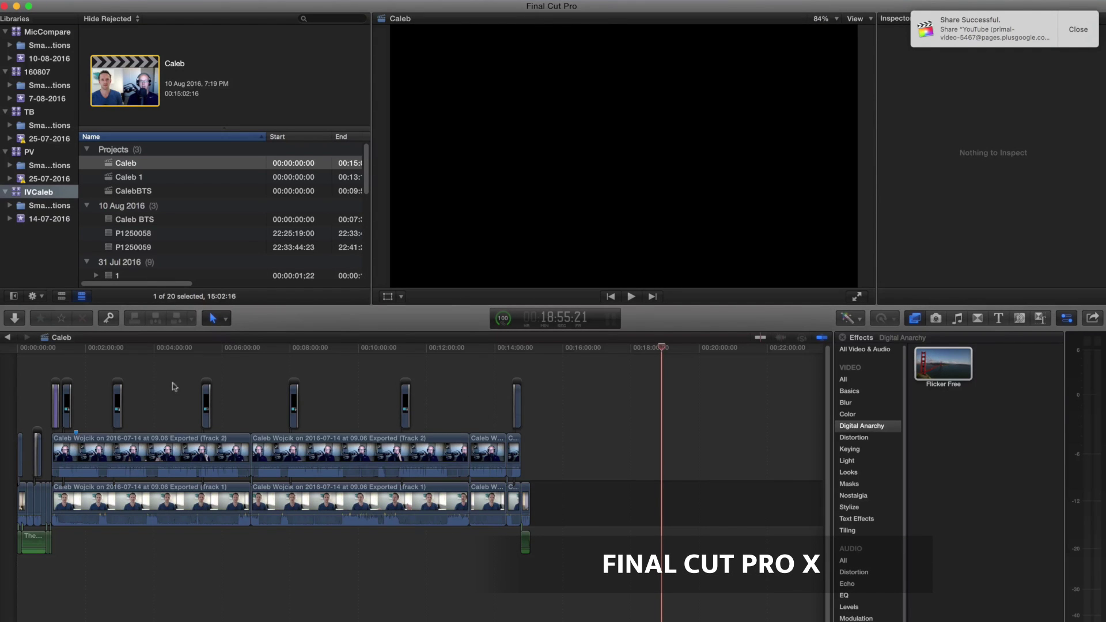
# - Append the 14 Jul 2016 Track 1 recording to the end of the storyline and connect the Track 2 recording above it
pyautogui.click(22, 349)
pyautogui.click(308, 349)
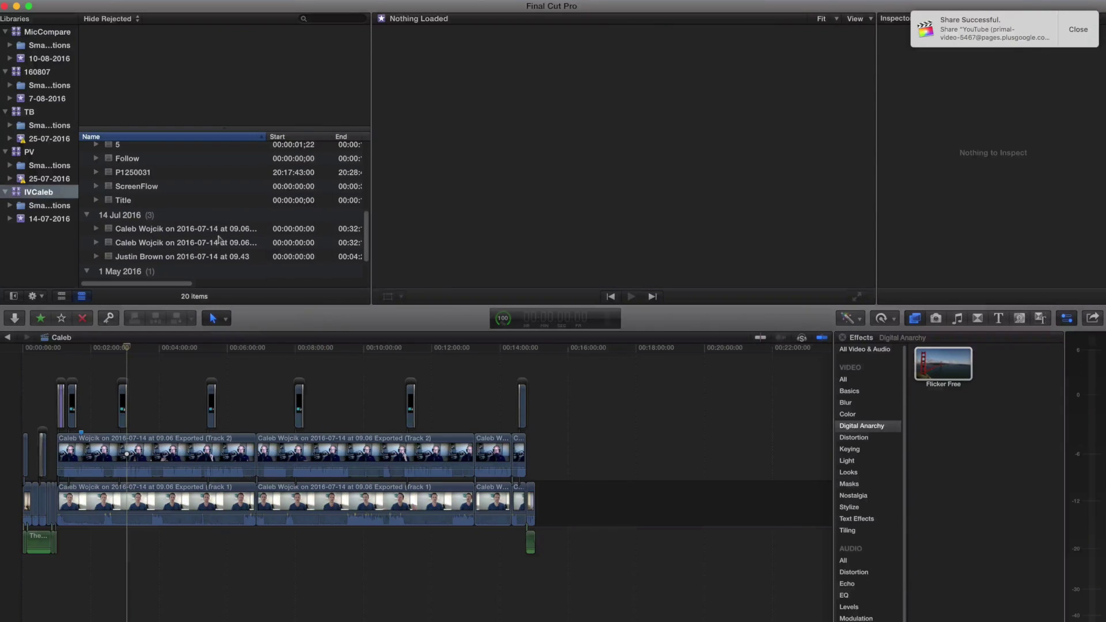
pyautogui.scroll(-1, 200, 231)
pyautogui.click(197, 230)
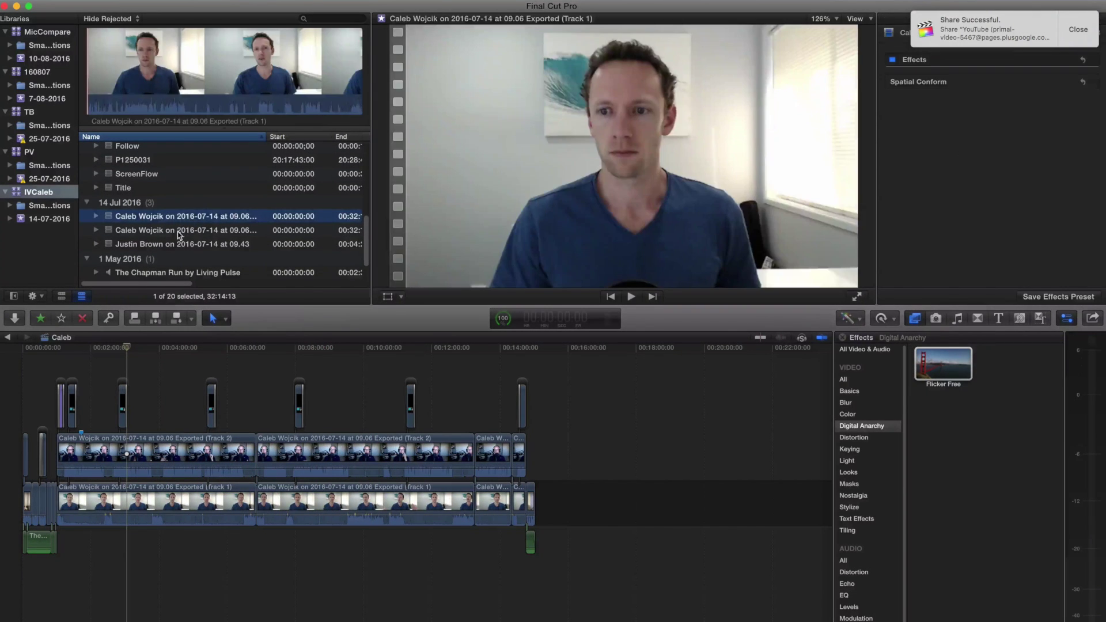
pyautogui.click(179, 217)
pyautogui.moveTo(120, 219); pyautogui.dragTo(539, 501)
pyautogui.moveTo(117, 234); pyautogui.dragTo(553, 461)
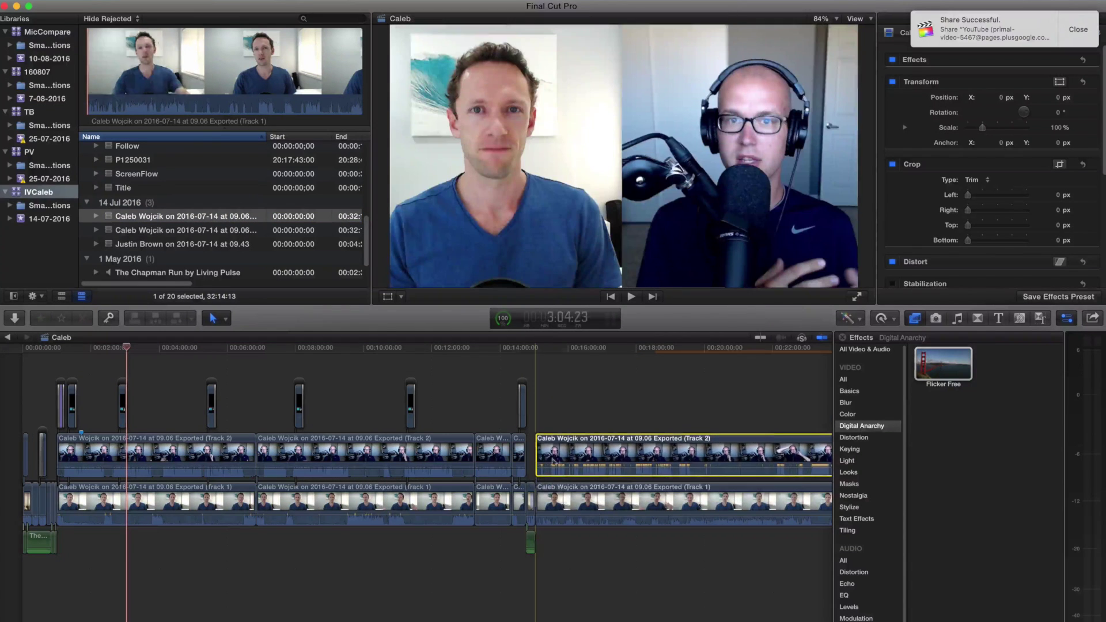
# - Disable the newly added Track 2 clip and preview the Track 1 video beneath it around 17:31
pyautogui.click(543, 348)
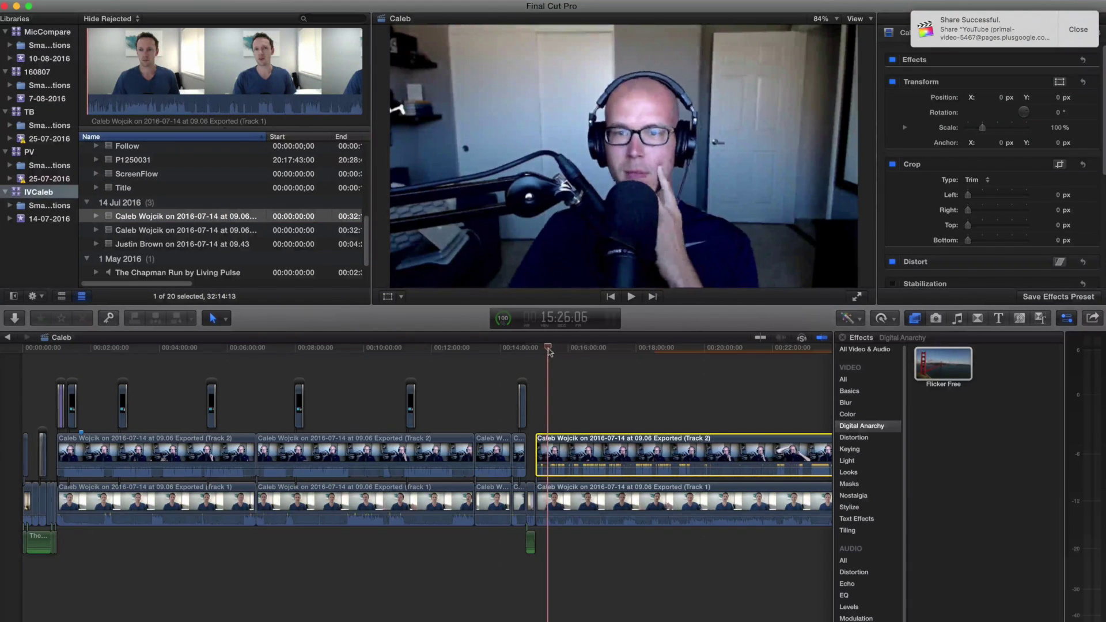
pyautogui.moveTo(551, 350); pyautogui.dragTo(575, 348)
pyautogui.rightClick(614, 455)
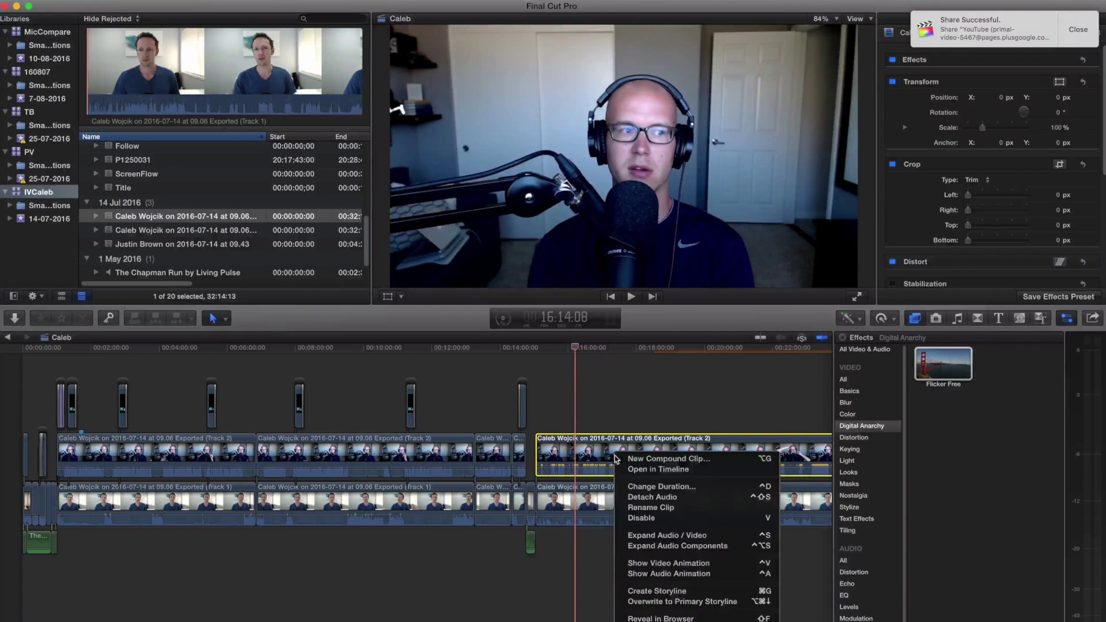
pyautogui.click(648, 518)
pyautogui.moveTo(575, 349); pyautogui.dragTo(619, 360)
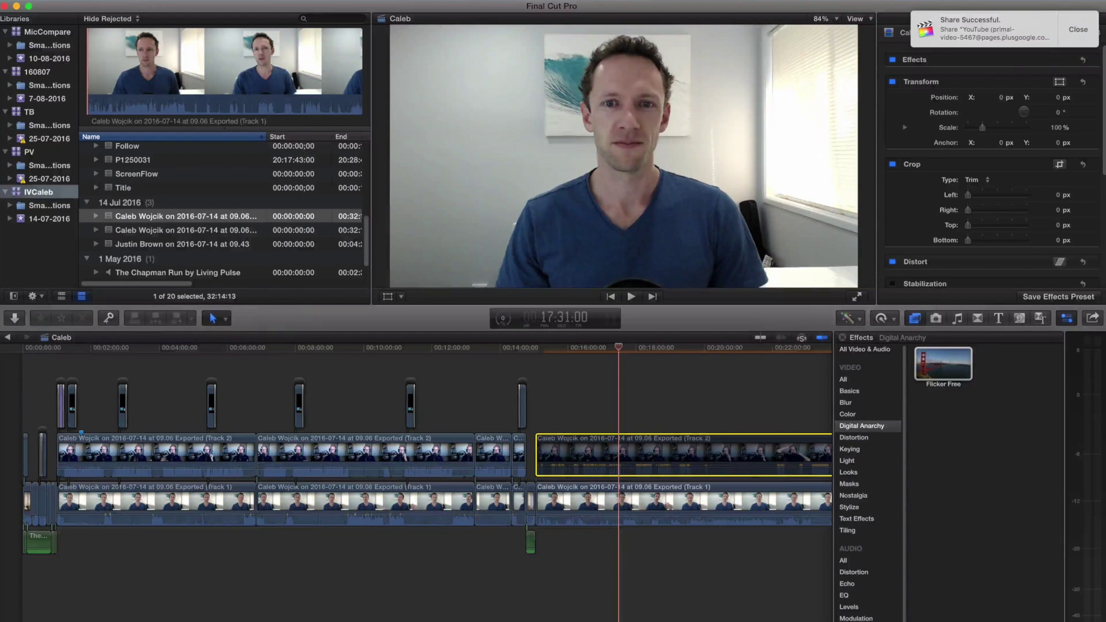
# - Preview the Track 1 footage around 42:07 and re-enable the newly added Track 2 clip
pyautogui.press('super+minus')
pyautogui.click(382, 353)
pyautogui.moveTo(382, 353); pyautogui.dragTo(381, 354)
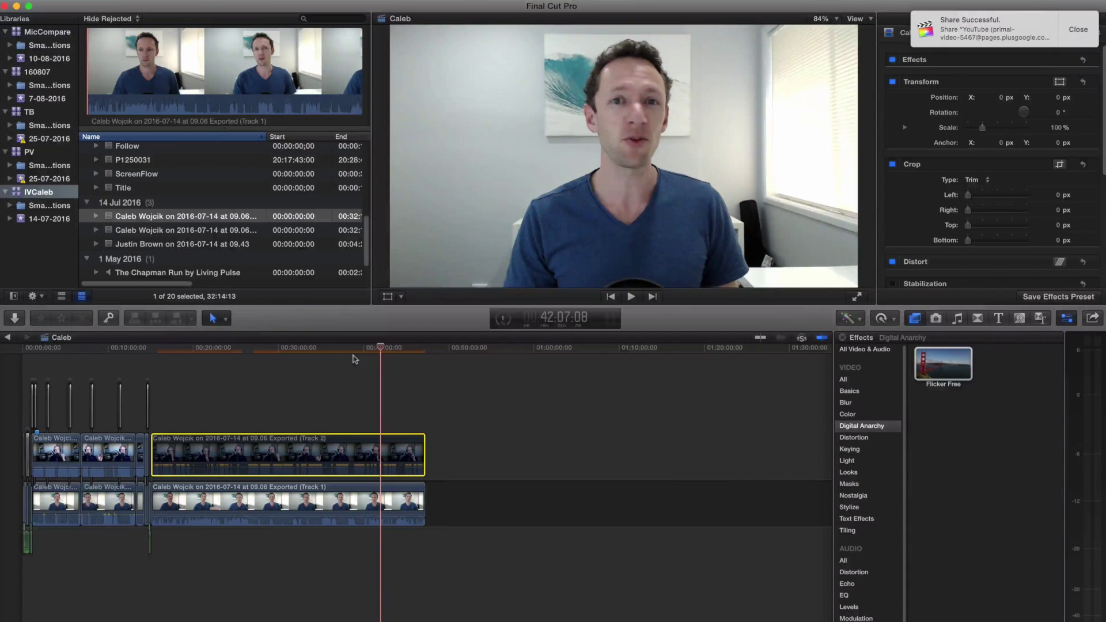
pyautogui.rightClick(387, 448)
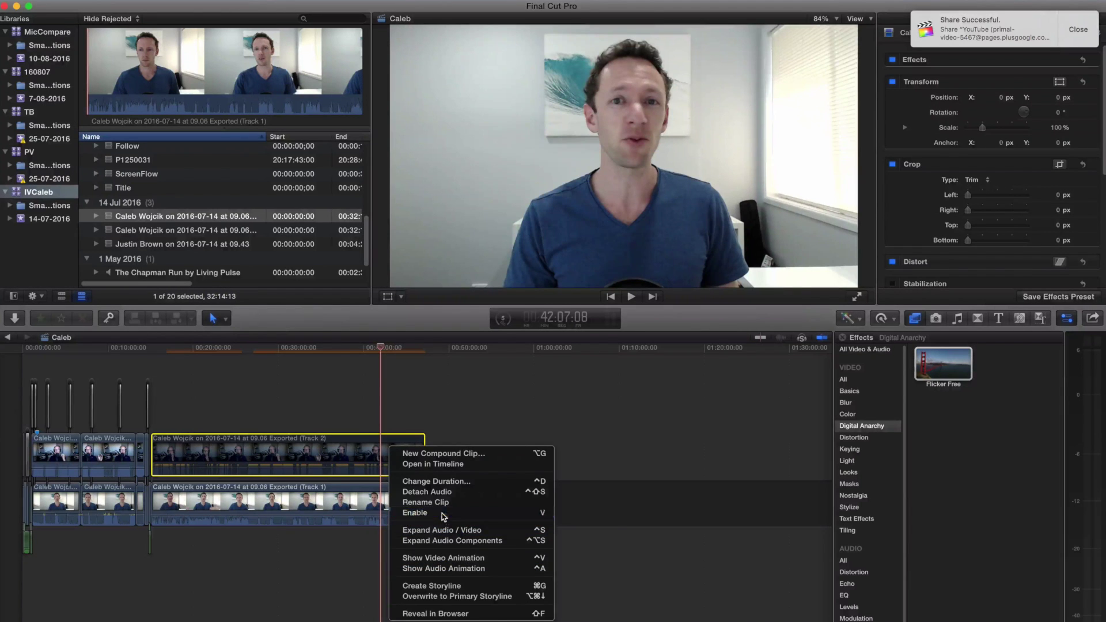
pyautogui.click(444, 513)
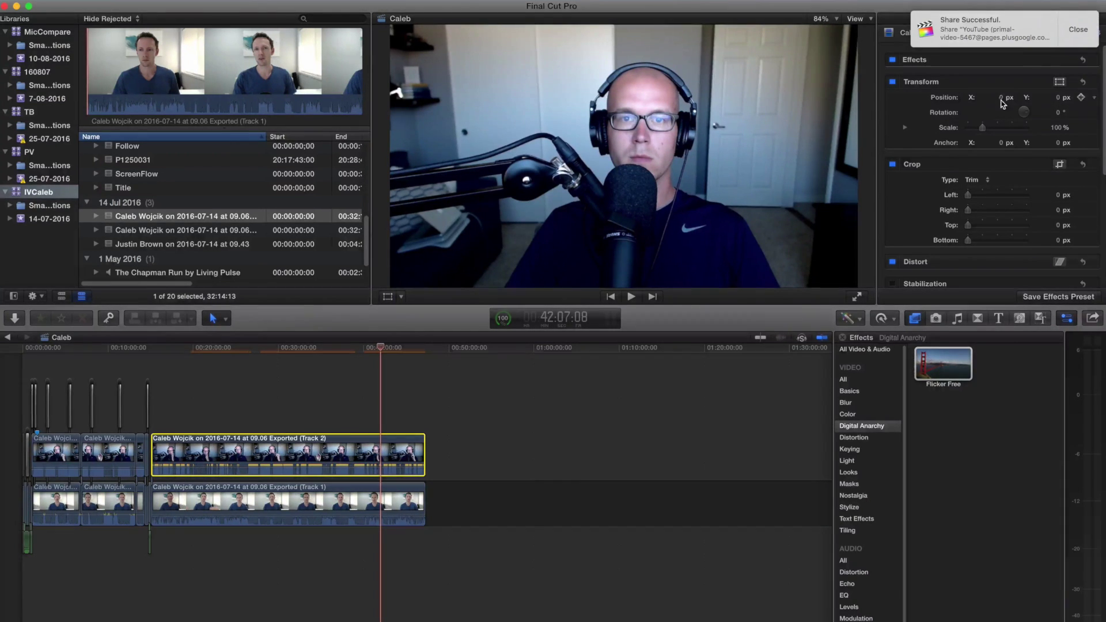
# - Set the new Track 2 clip's X position to 352 px and its left crop to 360 px
pyautogui.moveTo(1002, 99); pyautogui.dragTo(979, 97)
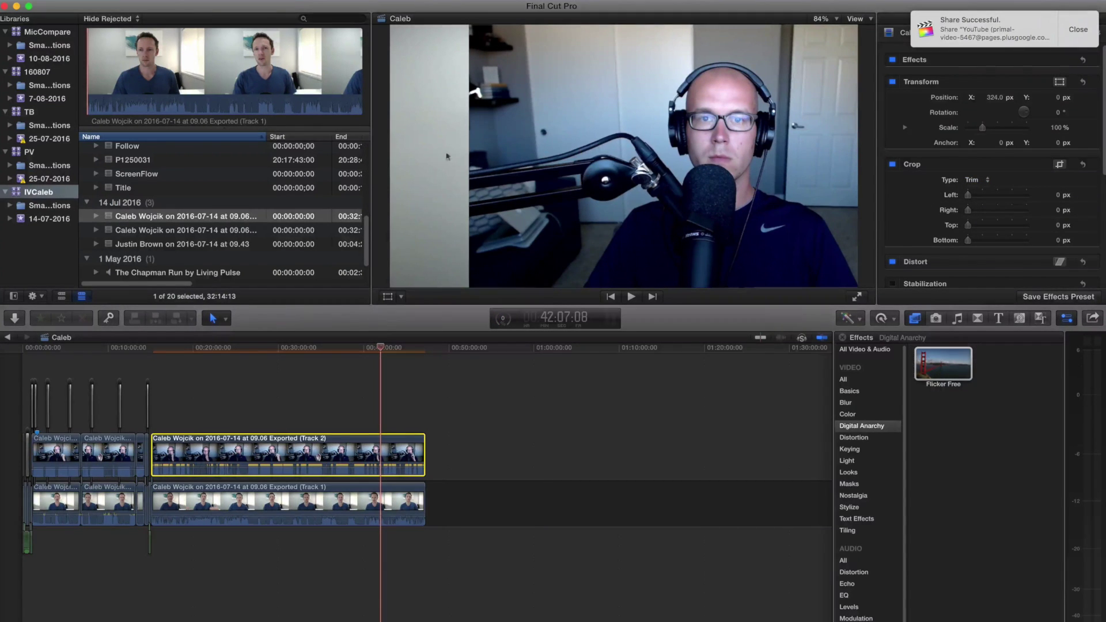
pyautogui.moveTo(967, 196); pyautogui.dragTo(999, 201)
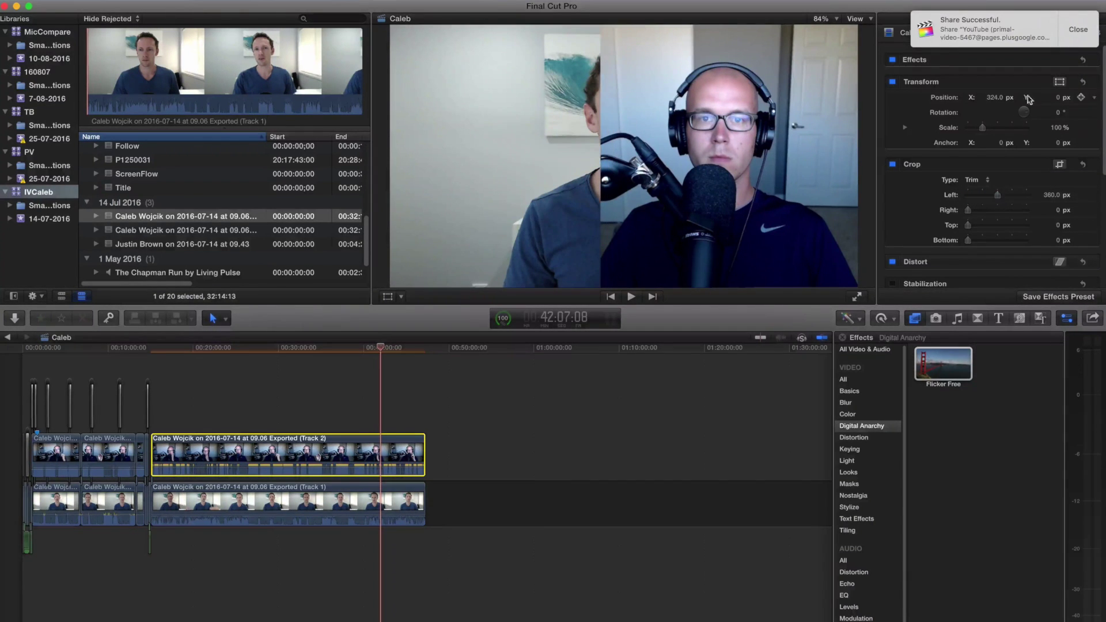
pyautogui.moveTo(1002, 98); pyautogui.dragTo(994, 98)
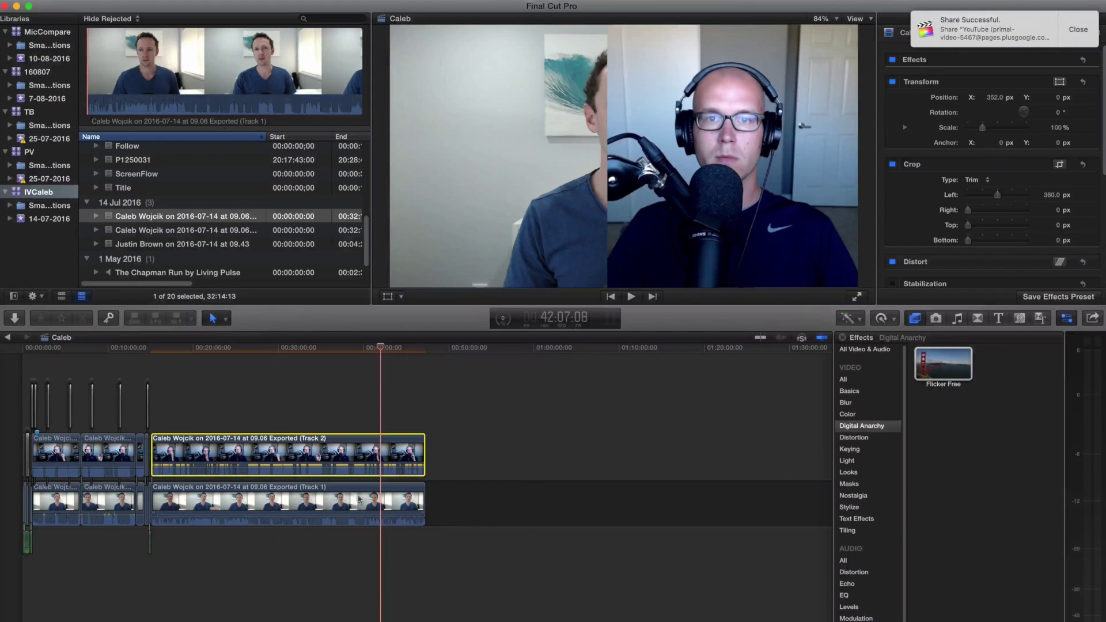
# - Set the new Track 1 clip's X position to -527 px and shift the Track 2 clip slightly farther right
pyautogui.click(377, 496)
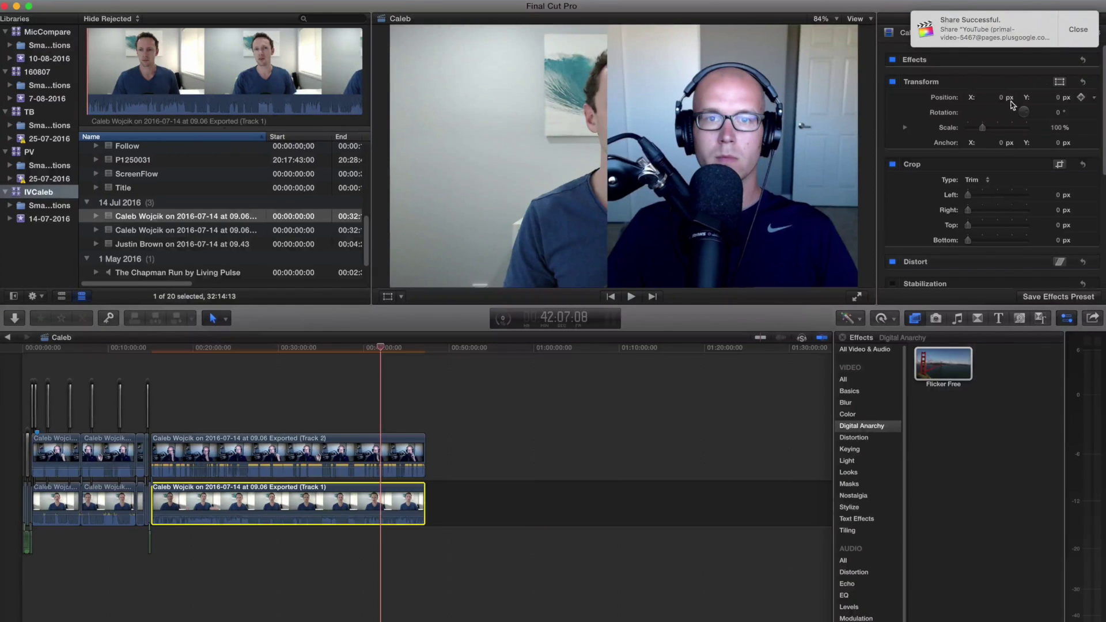
pyautogui.moveTo(982, 100); pyautogui.dragTo(845, 100)
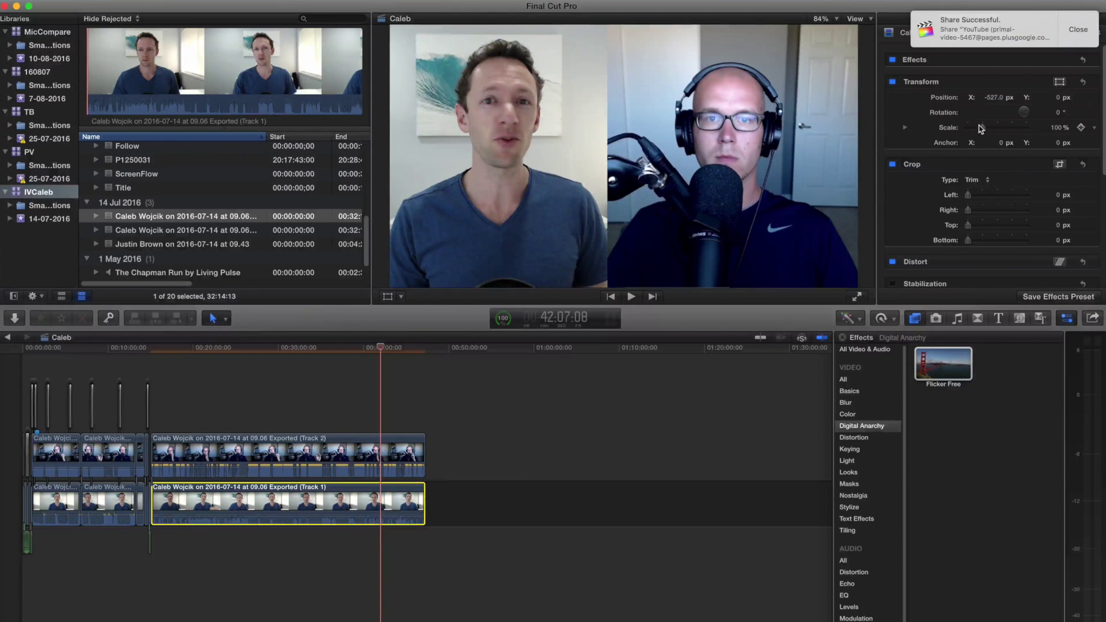
pyautogui.click(407, 459)
pyautogui.moveTo(995, 101); pyautogui.dragTo(1008, 102)
# - Delete both newly added Track 1 and Track 2 clips from the end of the timeline
pyautogui.moveTo(442, 405); pyautogui.dragTo(347, 565)
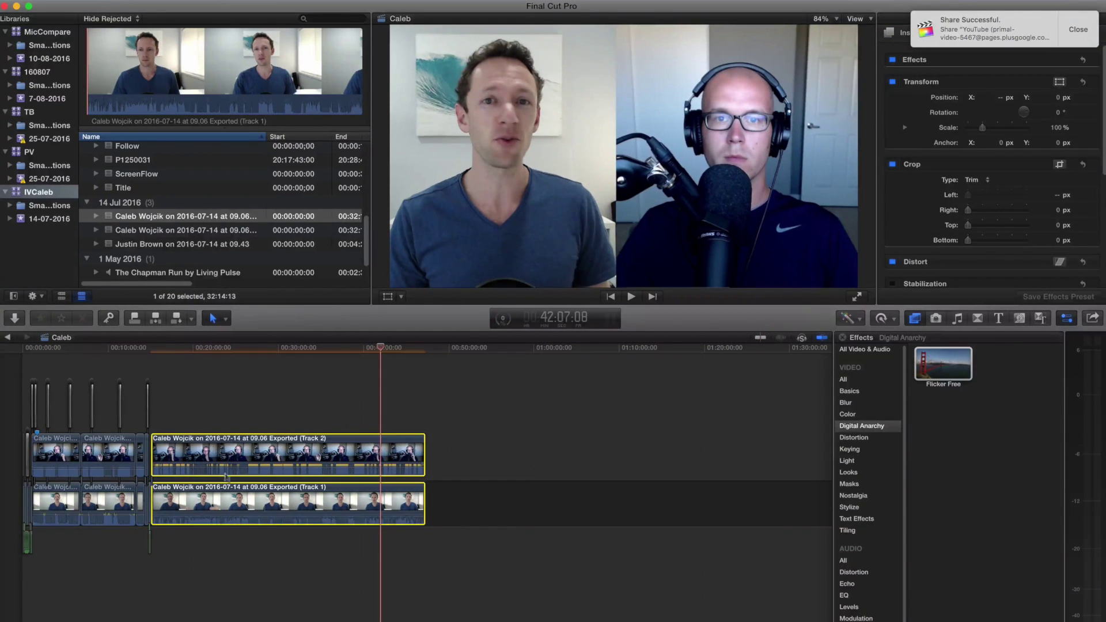
pyautogui.press('Delete')
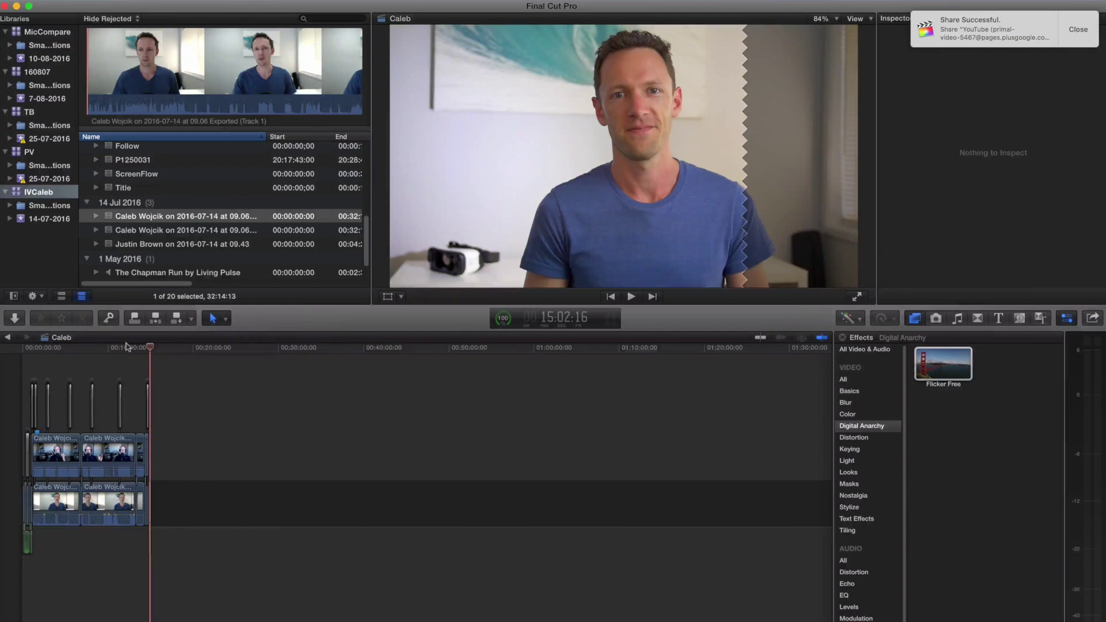
pyautogui.press('super+equal')
pyautogui.press('super+equal')
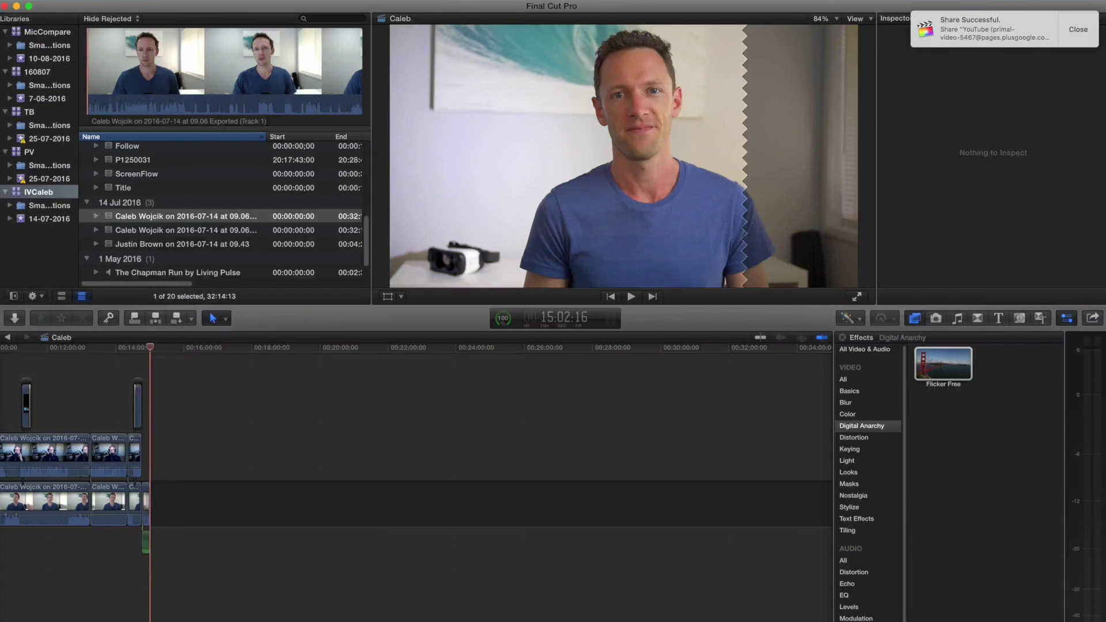
pyautogui.hscroll(-10, 26, 355)
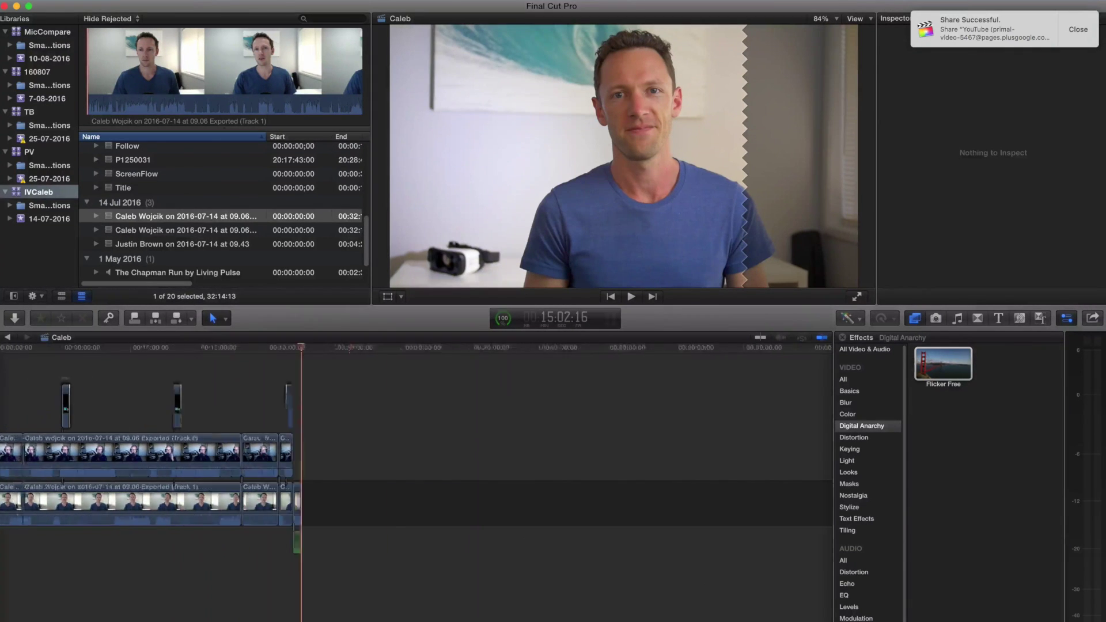
# - Review the opening section from the project start, inspecting the first connected clip and the website screen-recording overlay
pyautogui.click(23, 355)
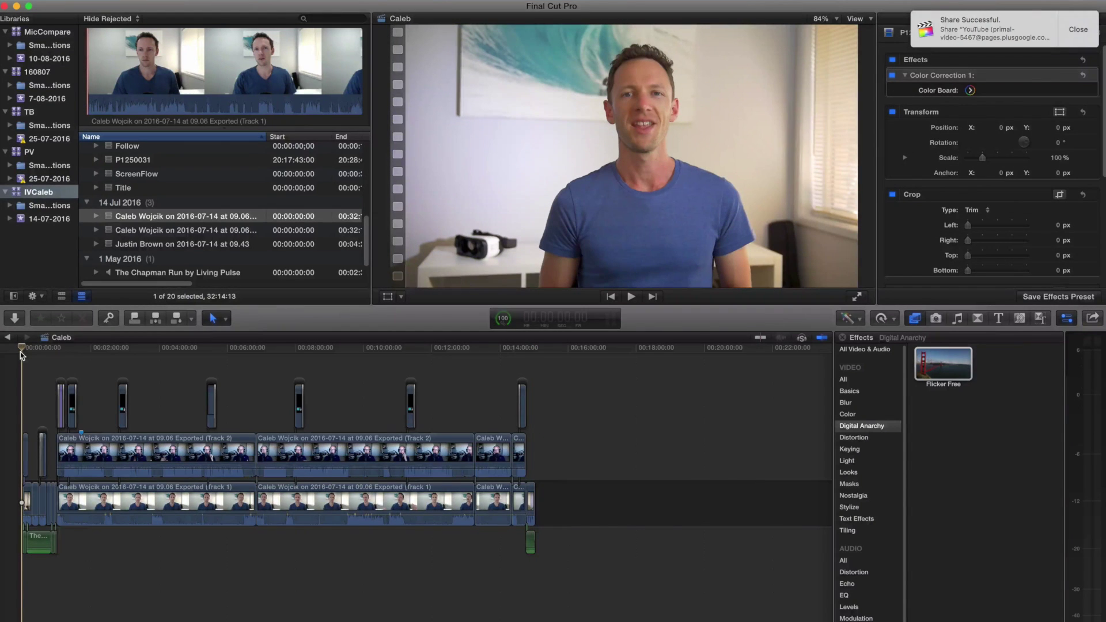
pyautogui.press('super+equal')
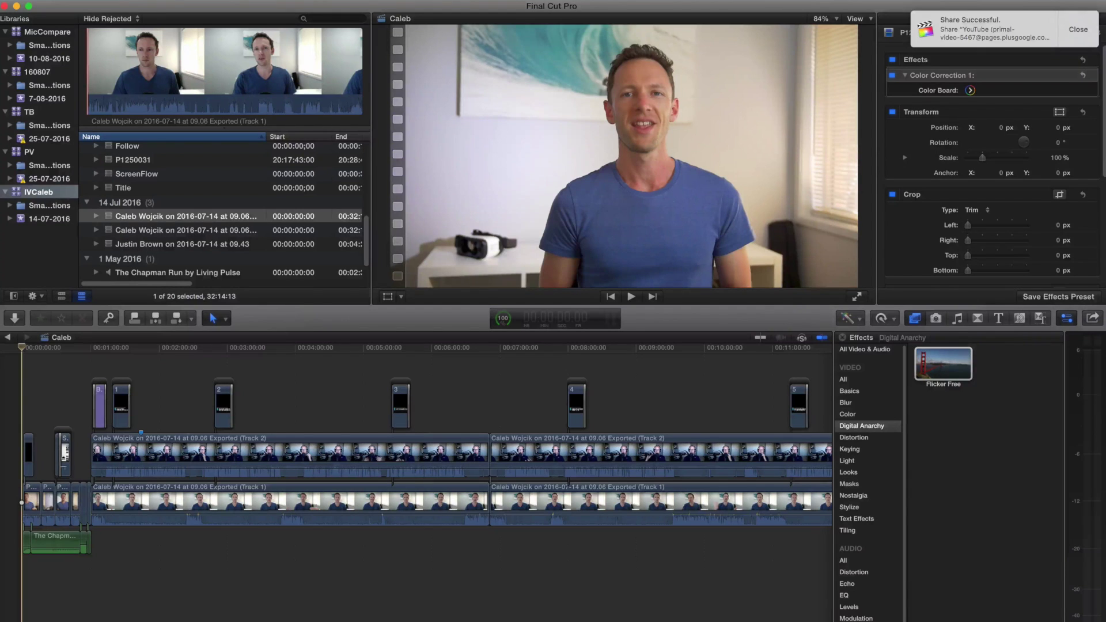
pyautogui.click(30, 454)
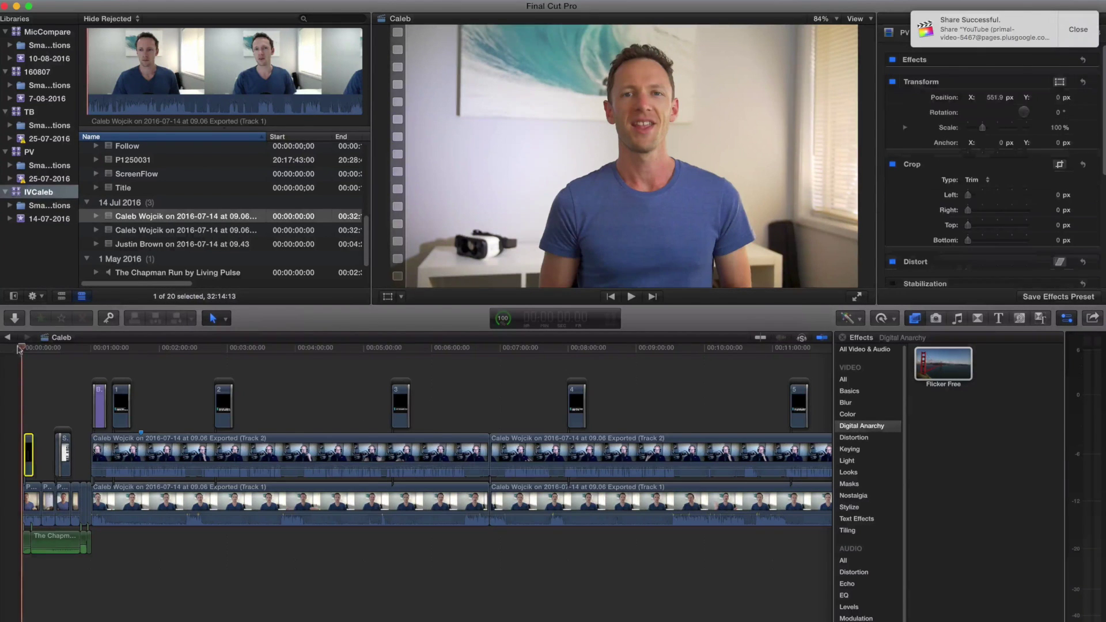
pyautogui.moveTo(23, 350); pyautogui.dragTo(54, 350)
pyautogui.press('super+equal')
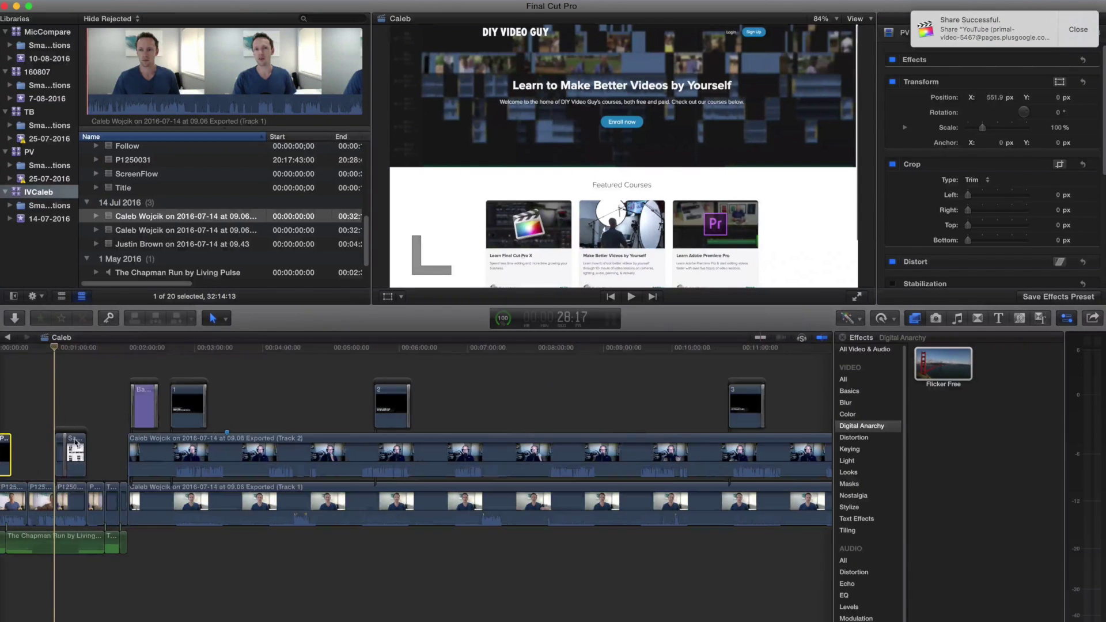
pyautogui.click(76, 441)
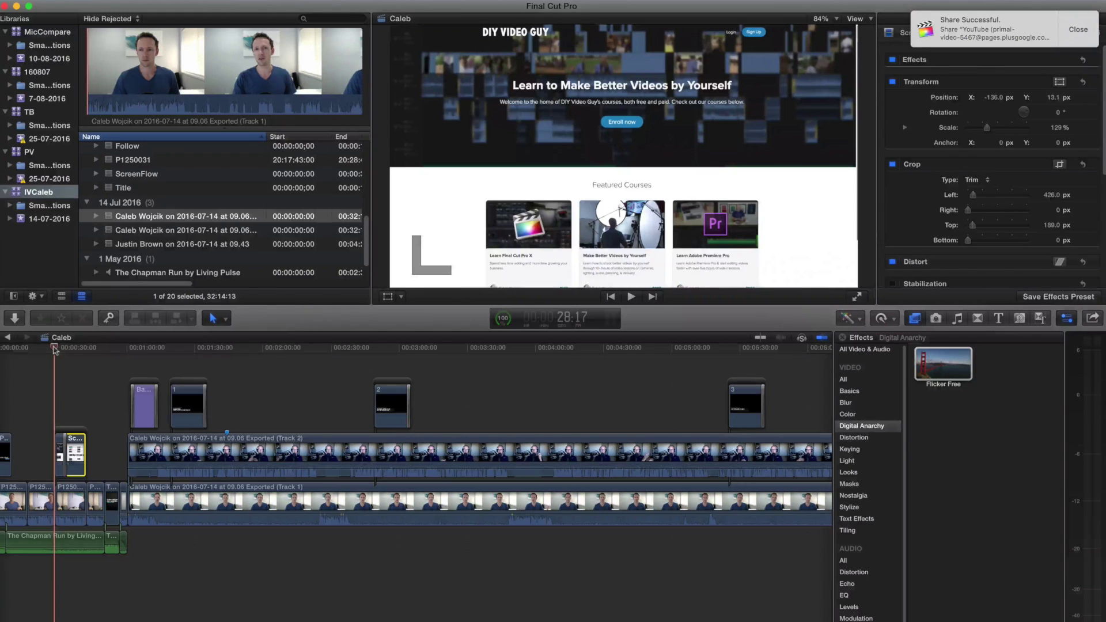
# - Preview the transition from the intro into the split-screen interview around the one-minute mark
pyautogui.moveTo(54, 350); pyautogui.dragTo(119, 352)
pyautogui.click(118, 348)
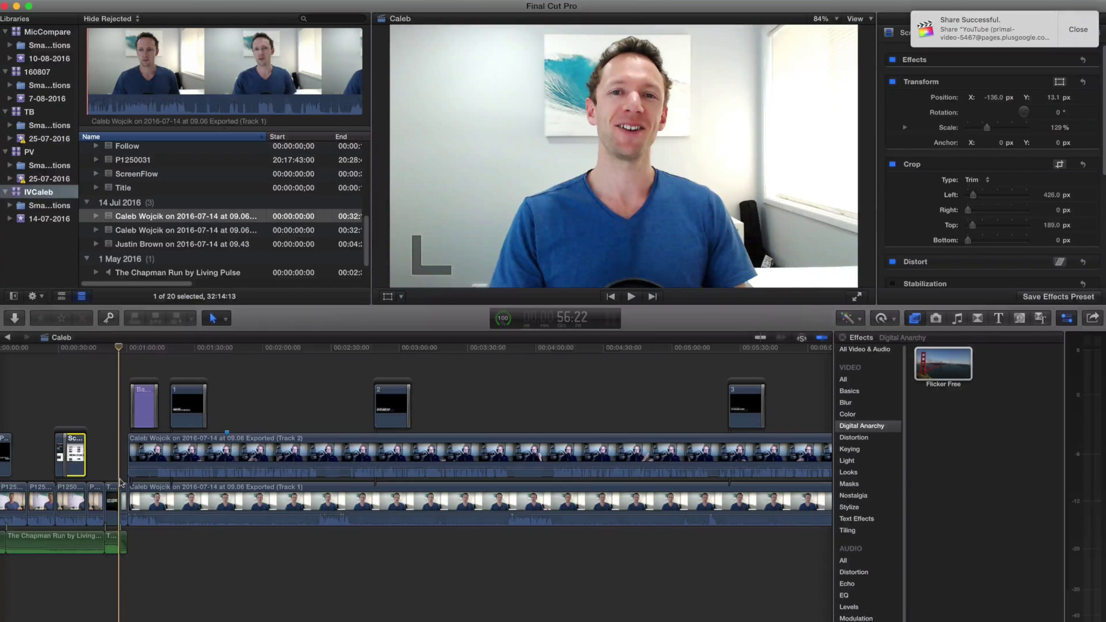
pyautogui.press('space')
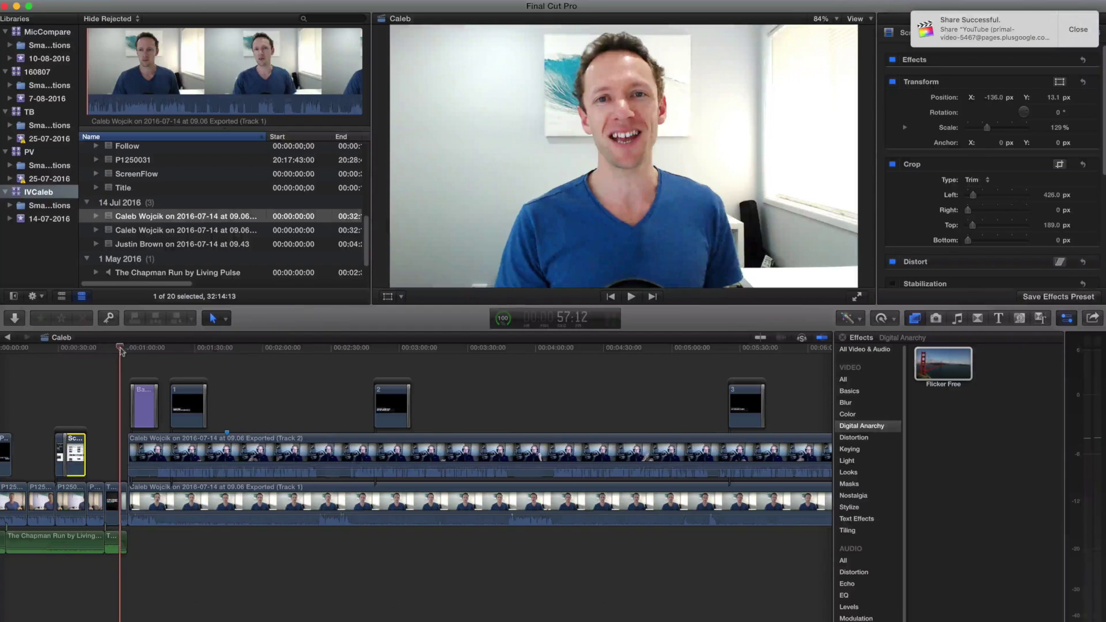
pyautogui.moveTo(121, 350); pyautogui.dragTo(125, 352)
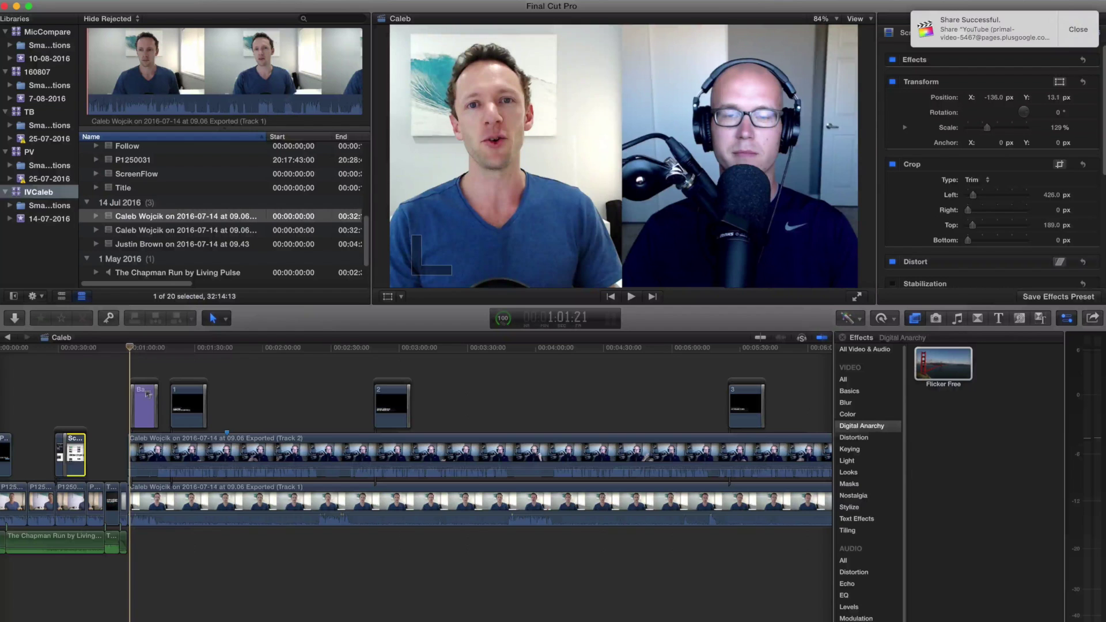
# - Review the guest's name title and the numbered tip titles 1 and 2 over the interview
pyautogui.click(139, 348)
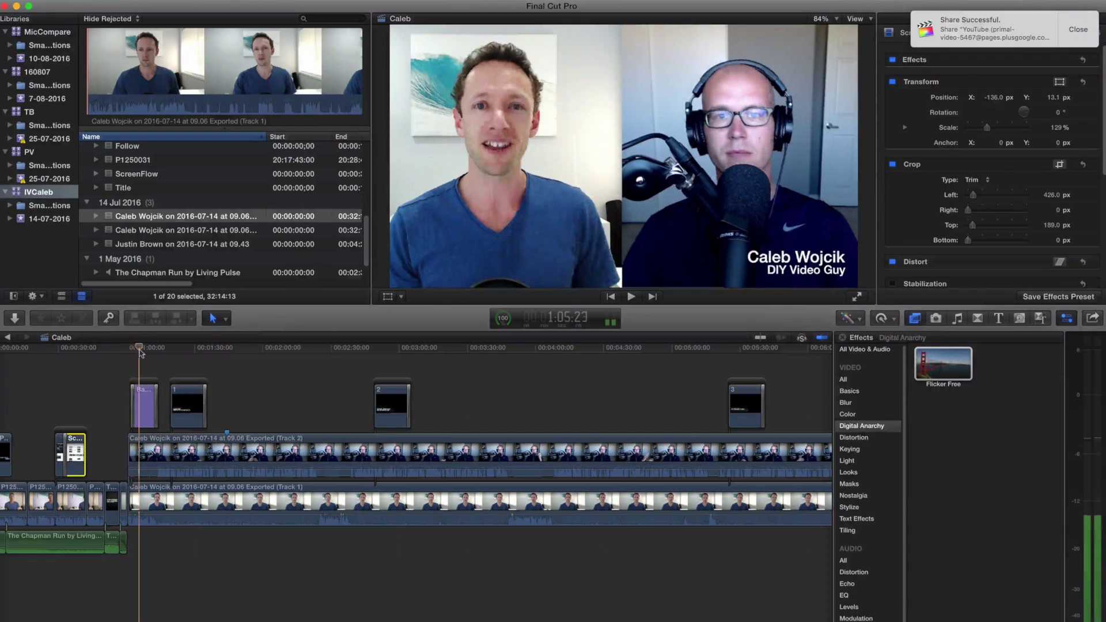
pyautogui.click(184, 351)
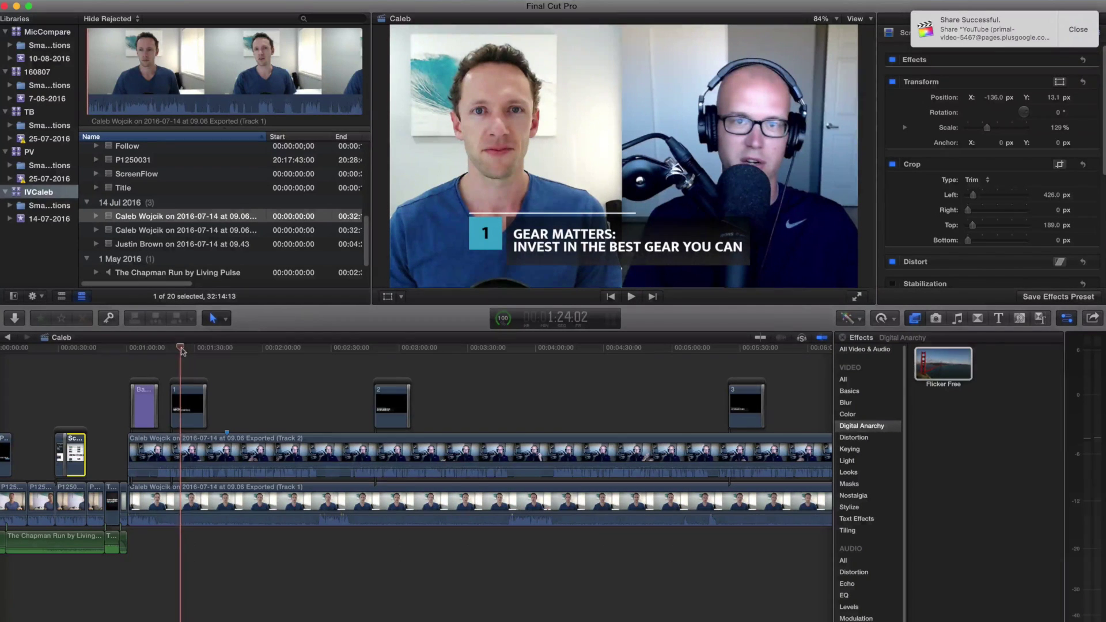
pyautogui.click(171, 381)
pyautogui.press('space')
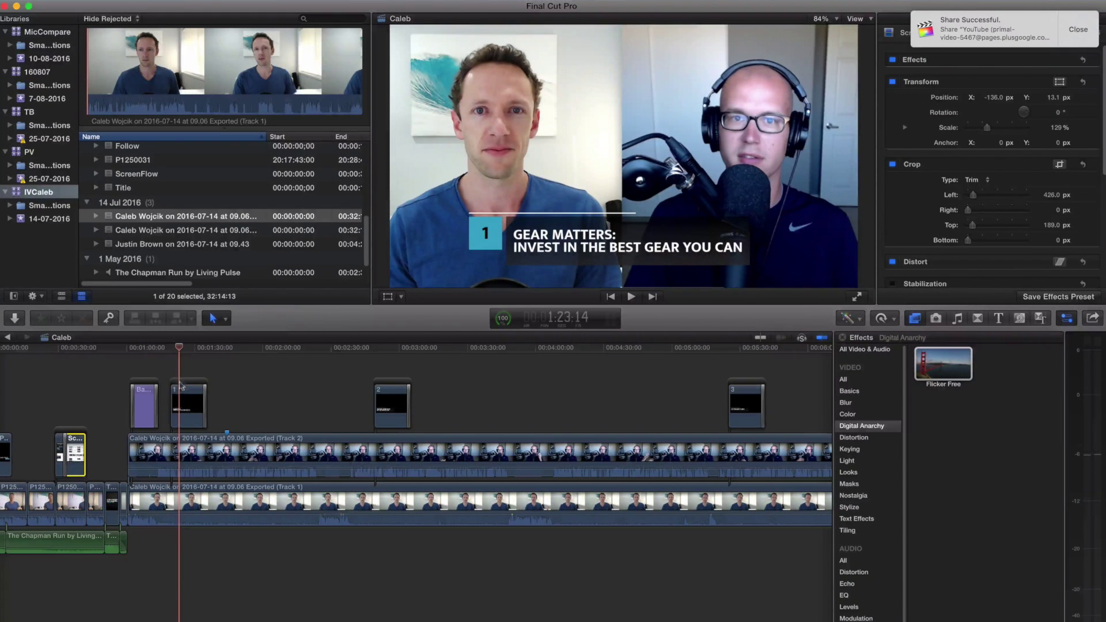
pyautogui.click(185, 405)
pyautogui.click(391, 397)
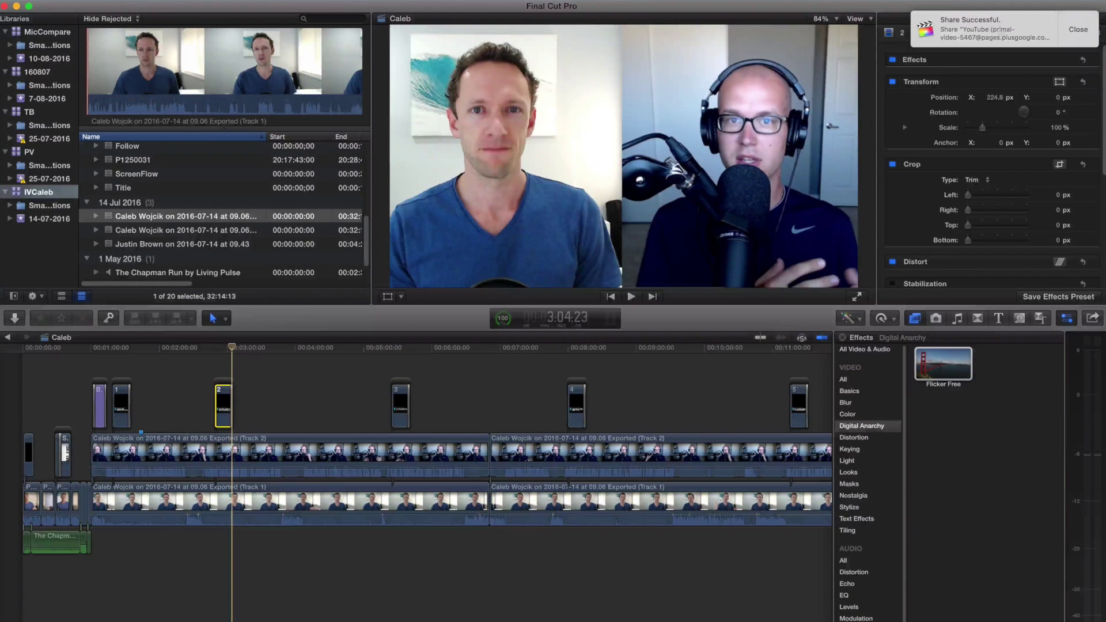
# - Examine the rest of the interview, including the Follow title, the closing P1250031 clip and its music, then the overall timeline
pyautogui.hscroll(5, 452, 403)
pyautogui.click(438, 349)
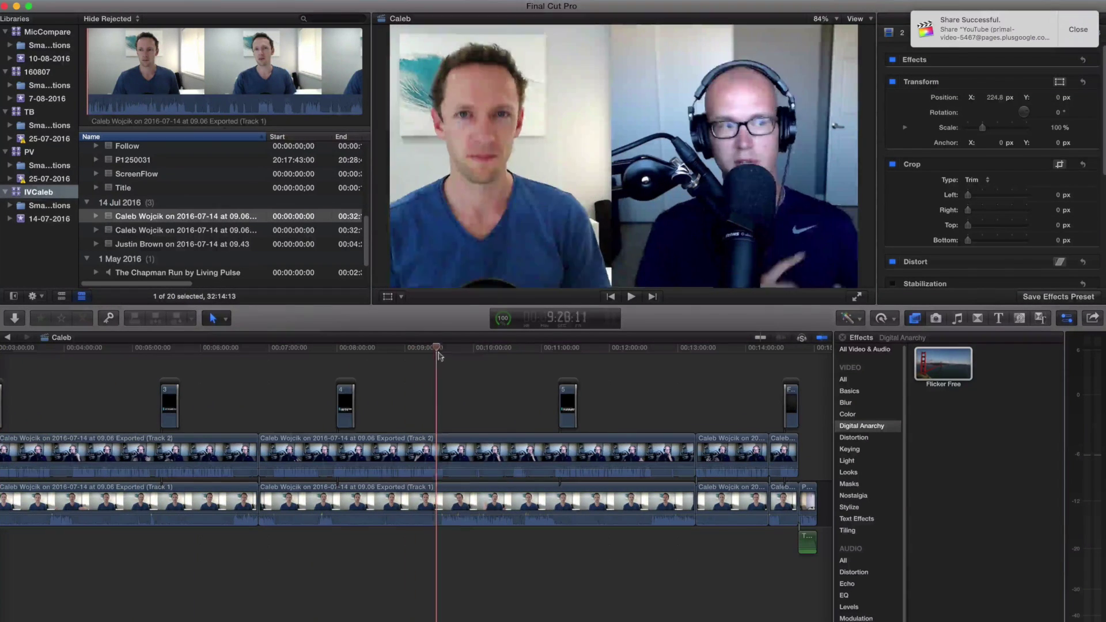
pyautogui.moveTo(452, 357); pyautogui.dragTo(792, 416)
pyautogui.press('super+equal')
pyautogui.click(809, 349)
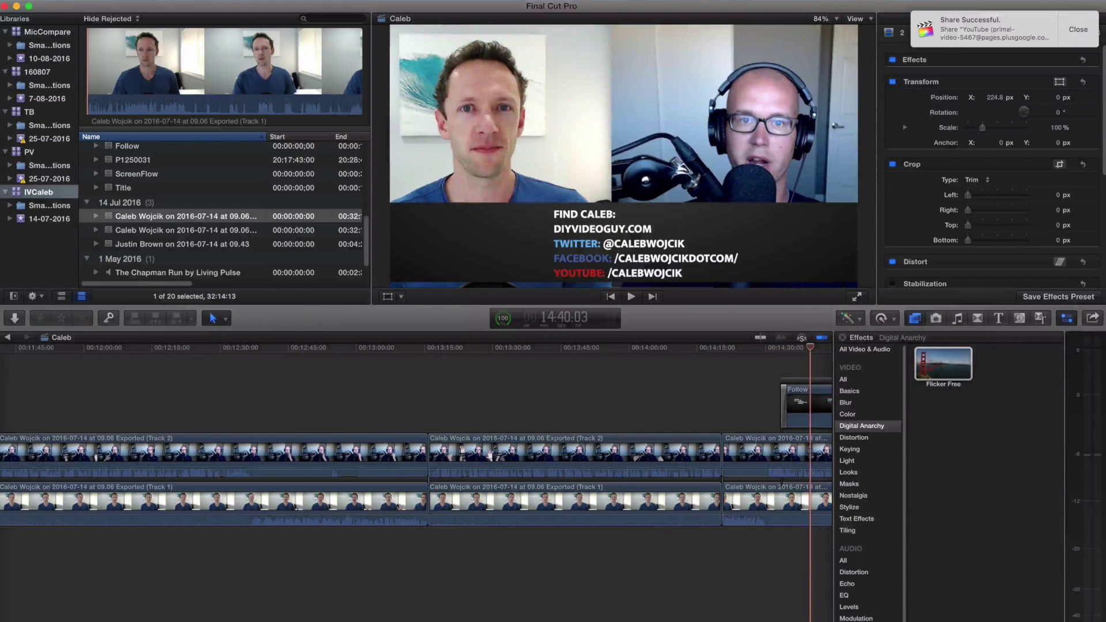
pyautogui.hscroll(10, 415, 461)
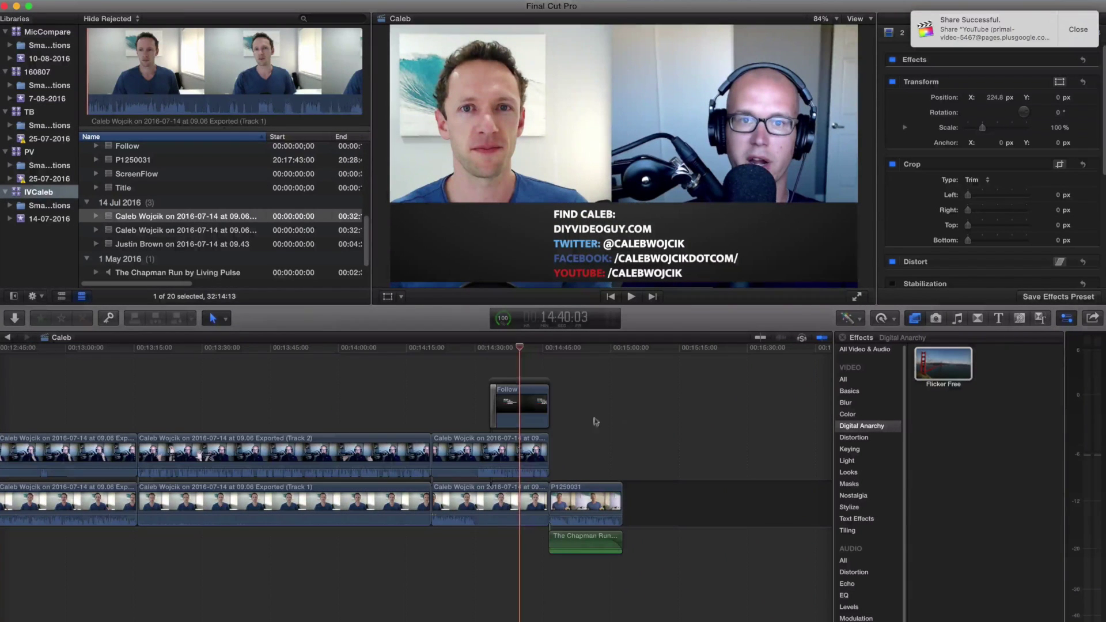
pyautogui.click(560, 349)
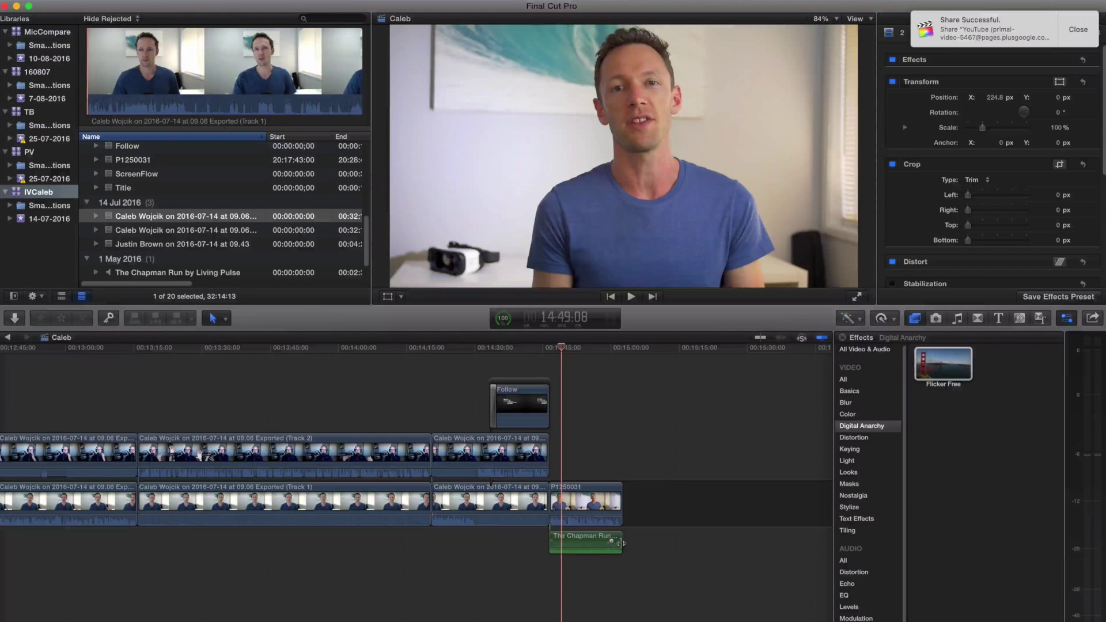
pyautogui.press('super+minus')
pyautogui.click(484, 349)
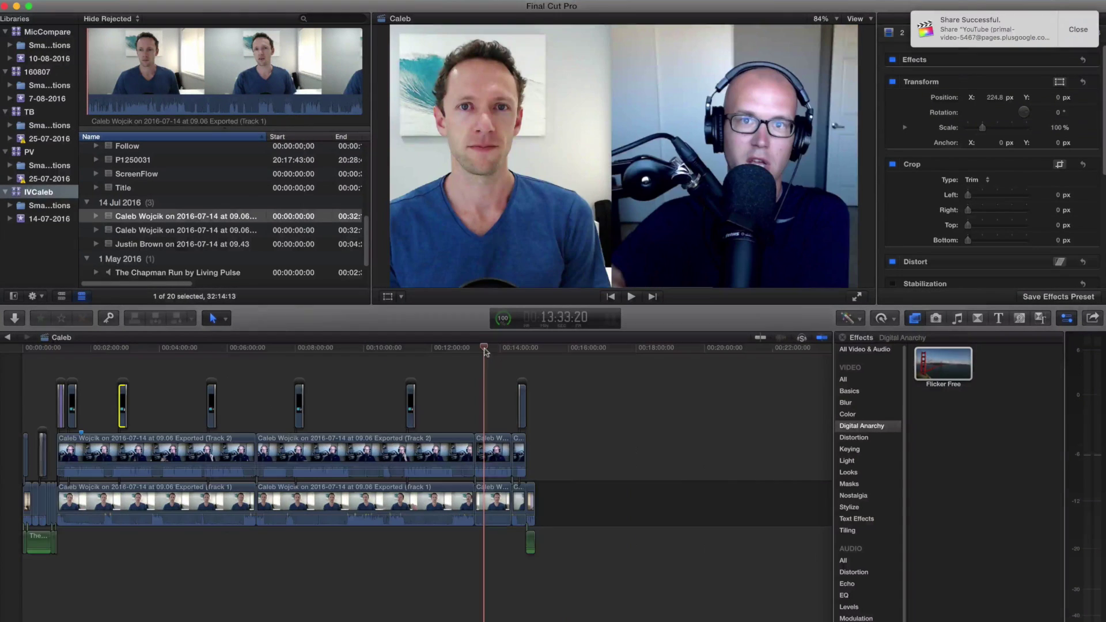